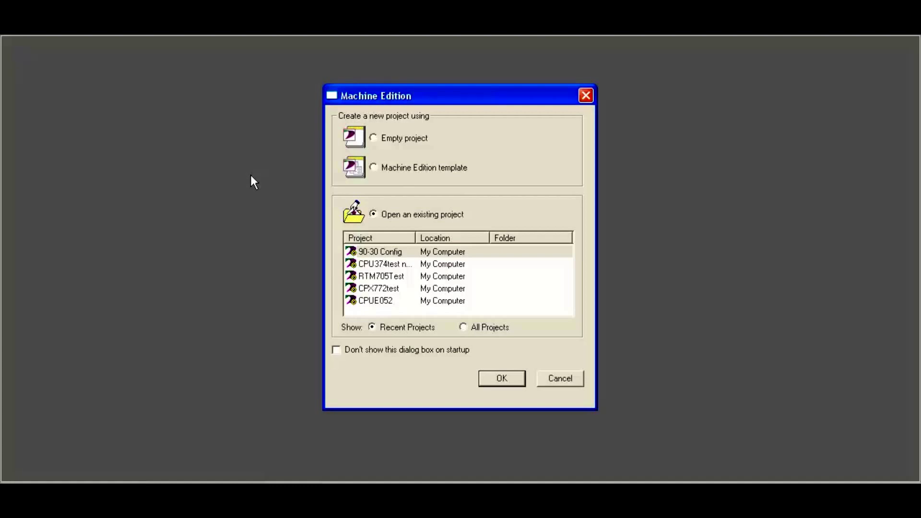
# Open the 90-30 Config project and delete the modules in slots 5, 4, 3 and 2 of the Main Rack.
pyautogui.doubleClick(378, 250)
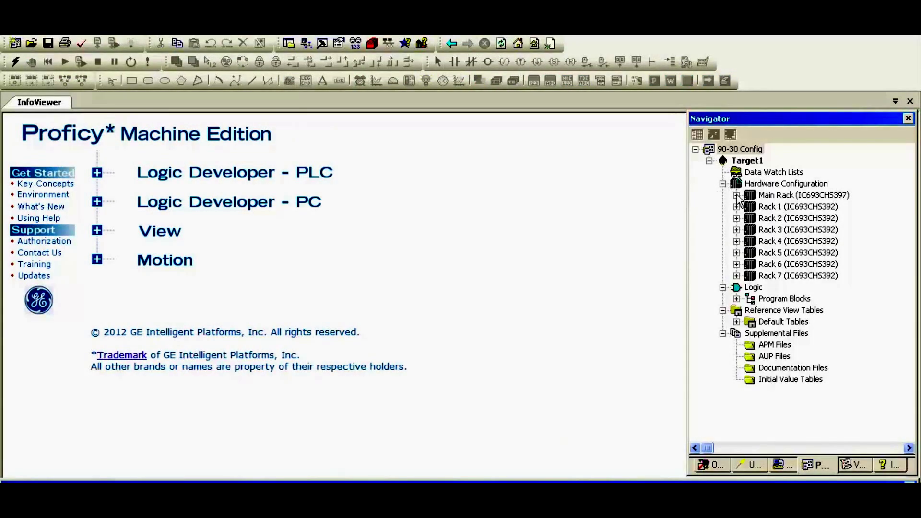
pyautogui.click(736, 195)
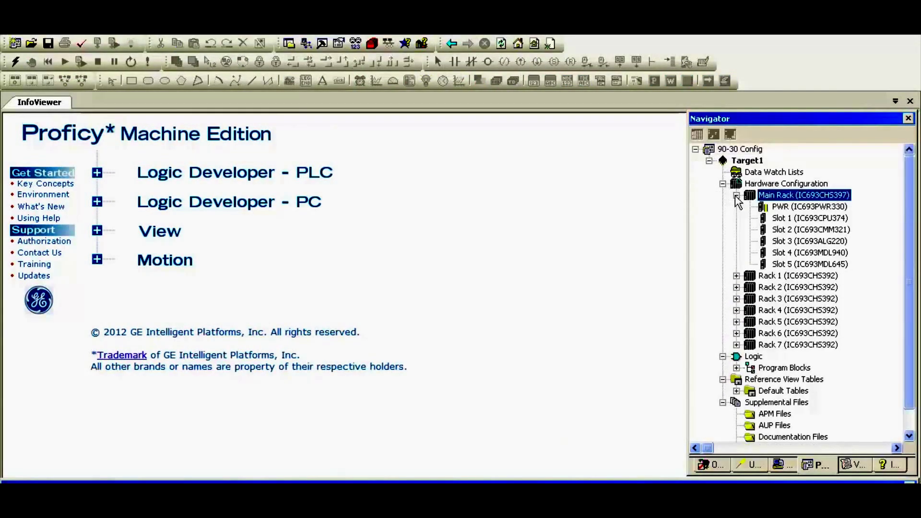
pyautogui.click(773, 264)
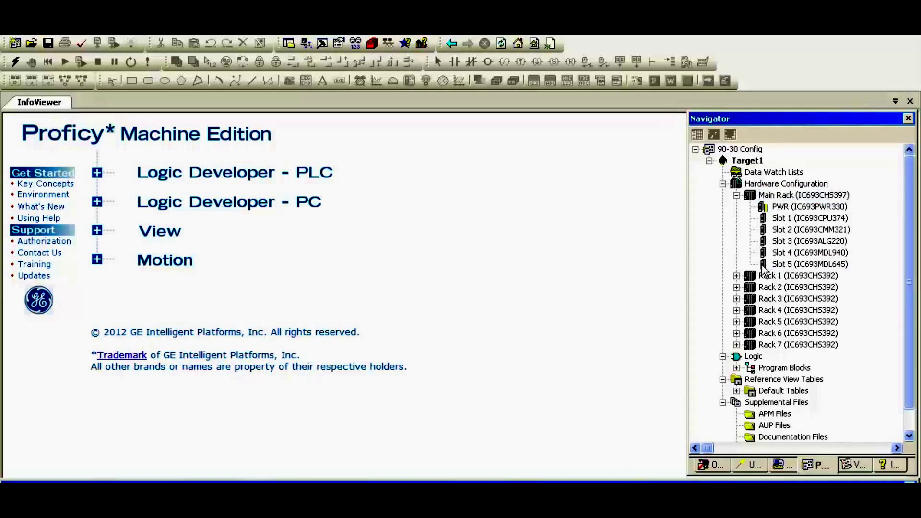
pyautogui.rightClick(774, 264)
pyautogui.click(813, 357)
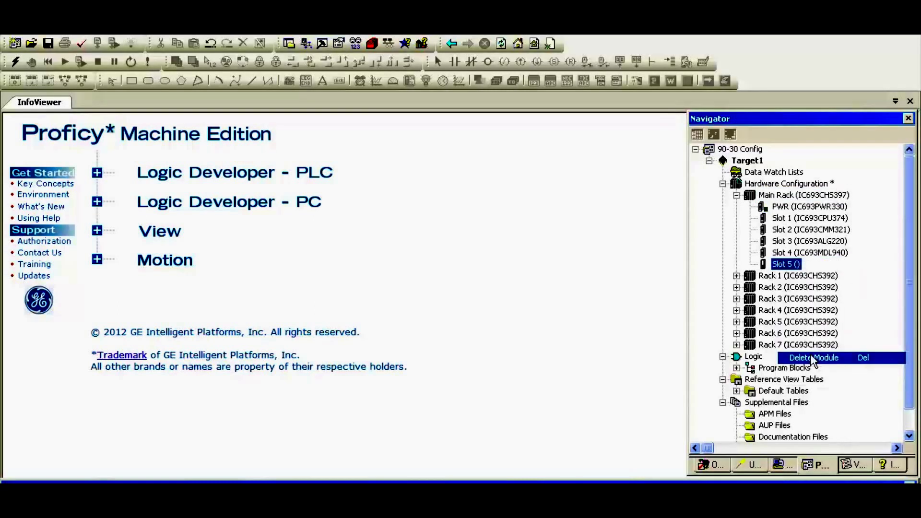
pyautogui.rightClick(798, 253)
pyautogui.click(775, 346)
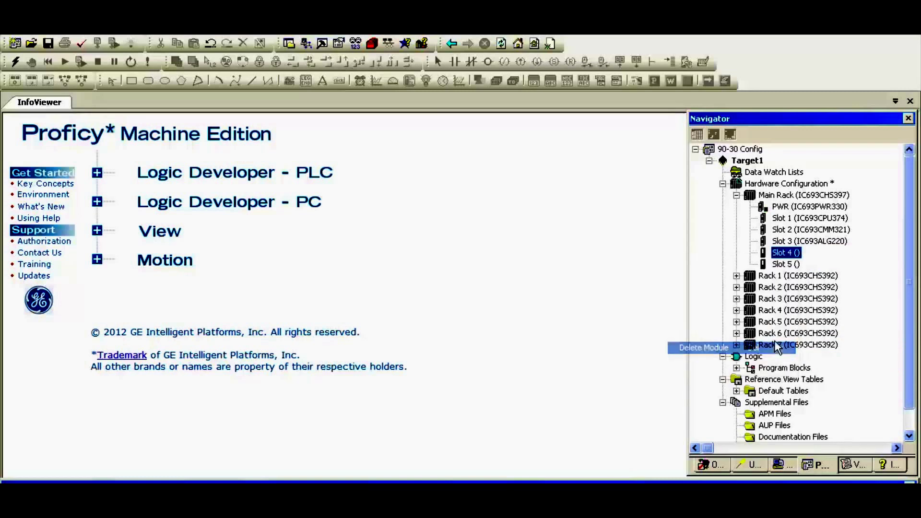
pyautogui.rightClick(776, 241)
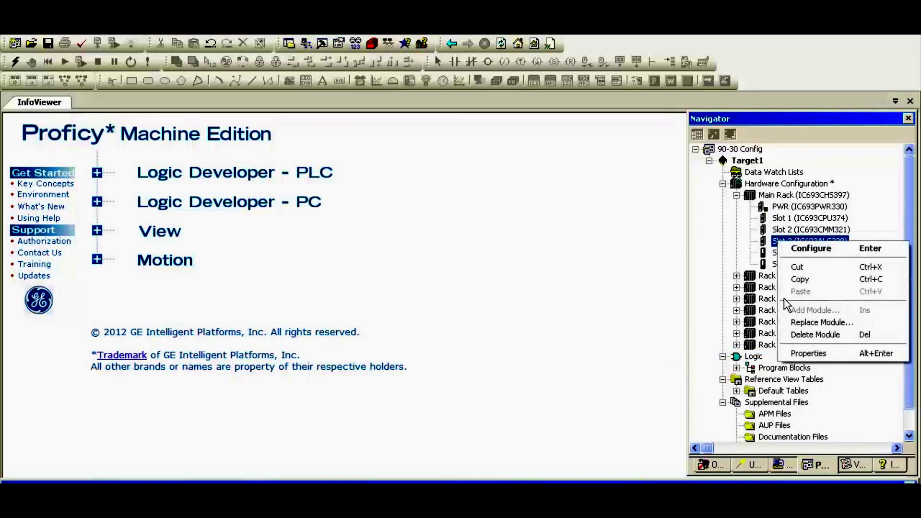
pyautogui.click(811, 336)
pyautogui.rightClick(798, 230)
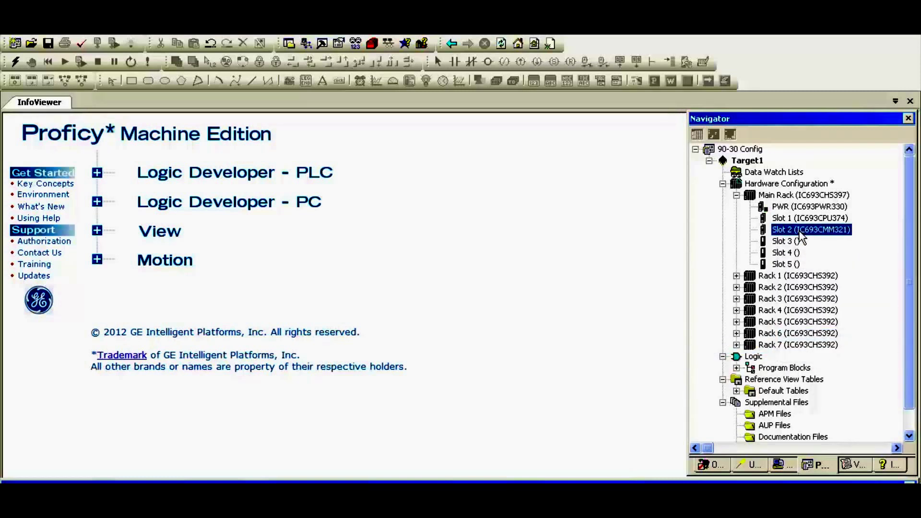
pyautogui.click(776, 321)
# Open the slot 1 CPU374 configuration and inspect the IP address entry in its Ethernet parameters.
pyautogui.rightClick(806, 219)
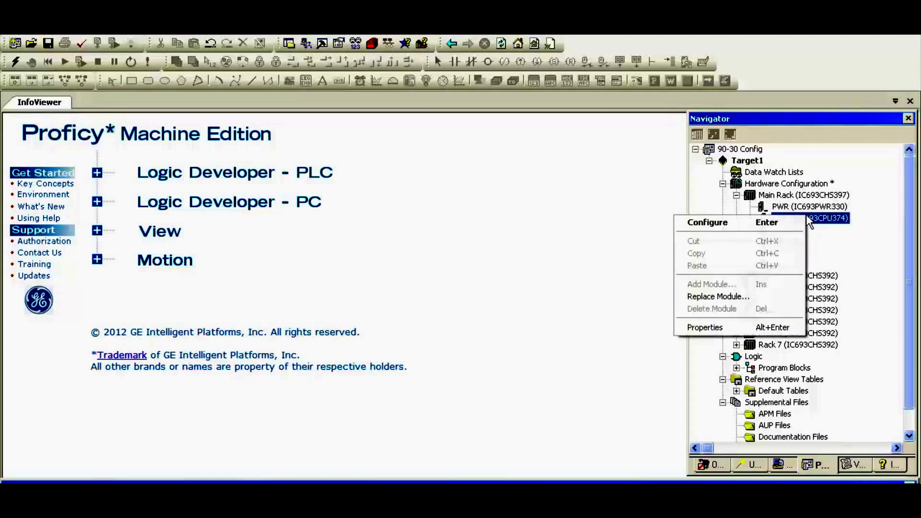
pyautogui.click(747, 222)
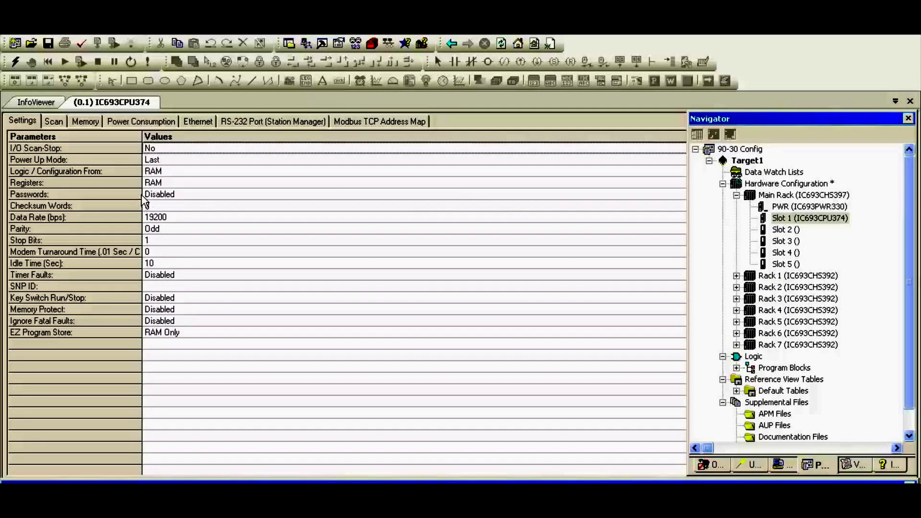
pyautogui.click(193, 121)
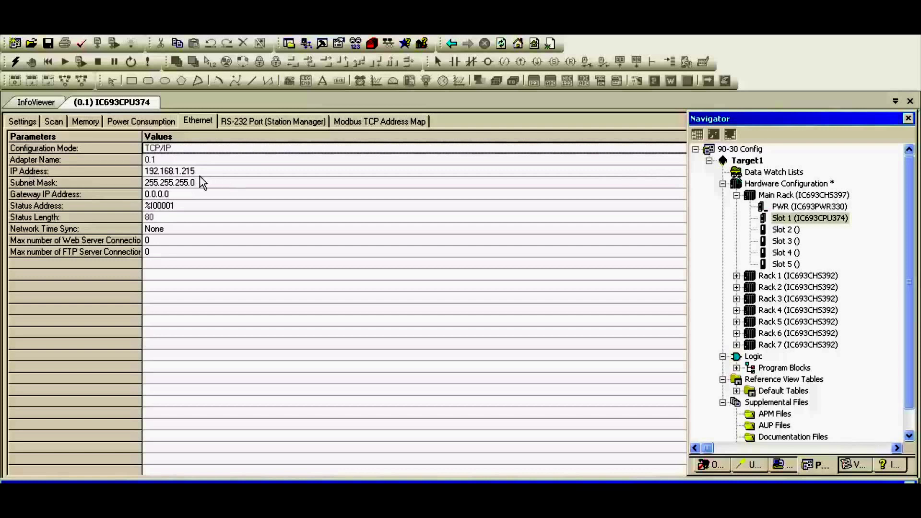
pyautogui.rightClick(185, 174)
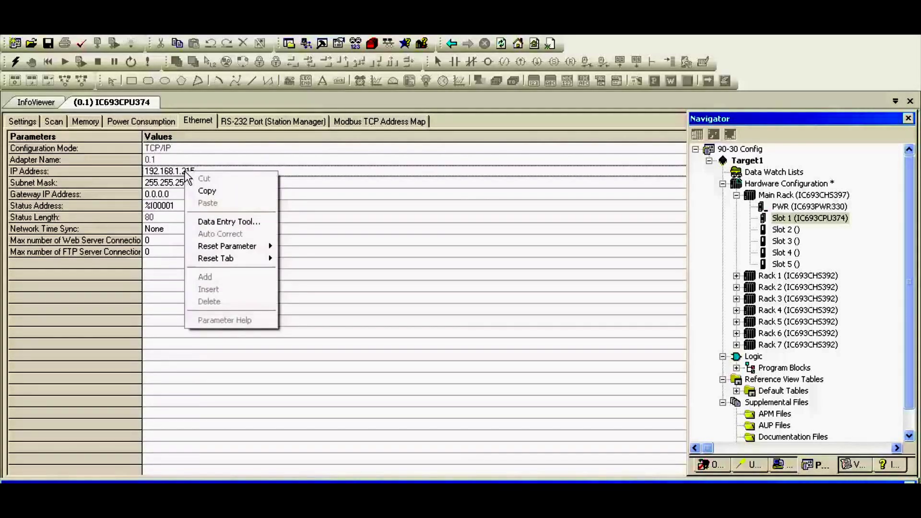
pyautogui.click(229, 225)
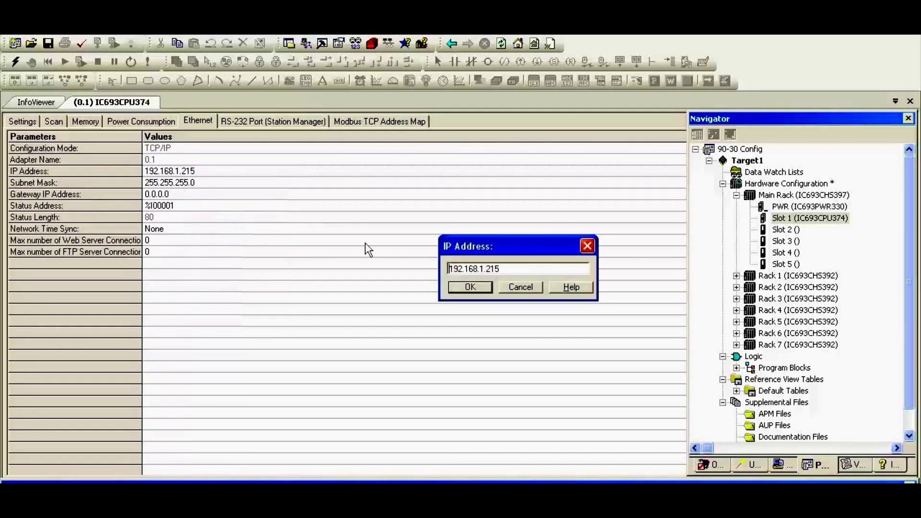
pyautogui.moveTo(499, 269); pyautogui.dragTo(445, 277)
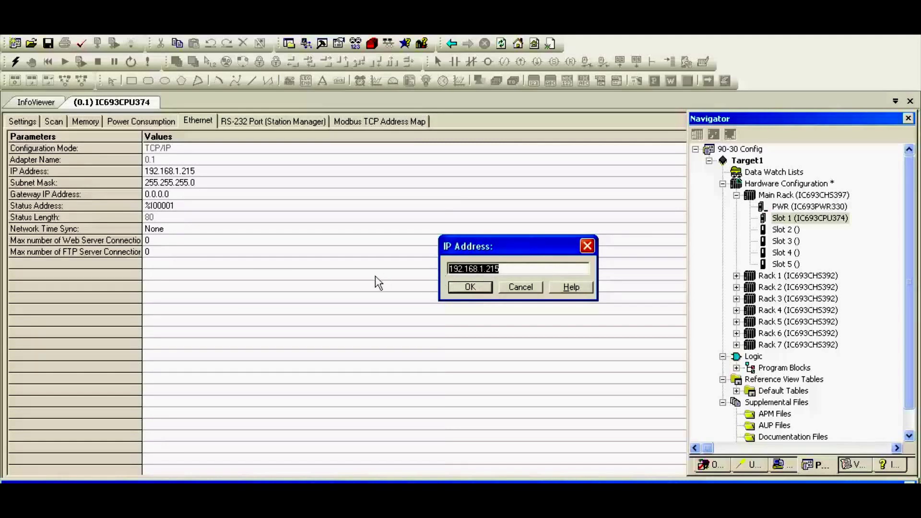
pyautogui.click(470, 287)
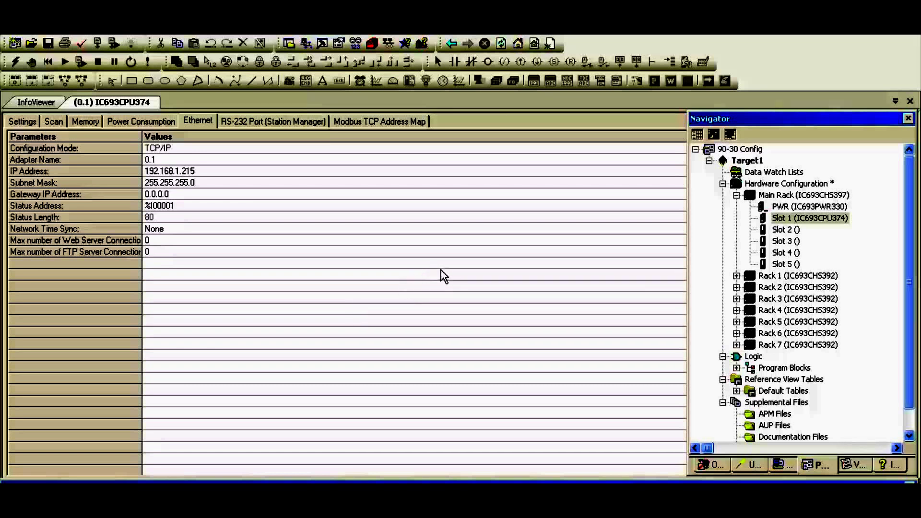
# Add the IC693CMM321 Ethernet Interface communications module to slot 2 of the Main Rack.
pyautogui.rightClick(777, 233)
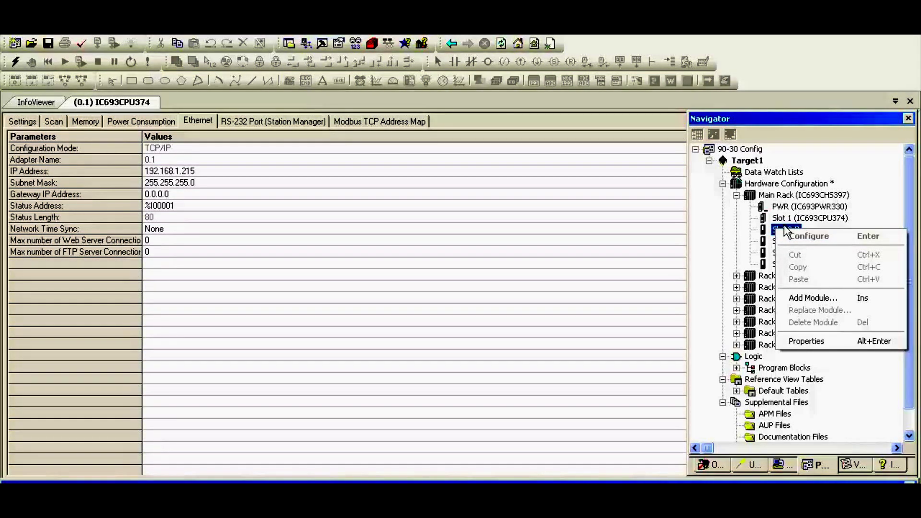
pyautogui.click(826, 299)
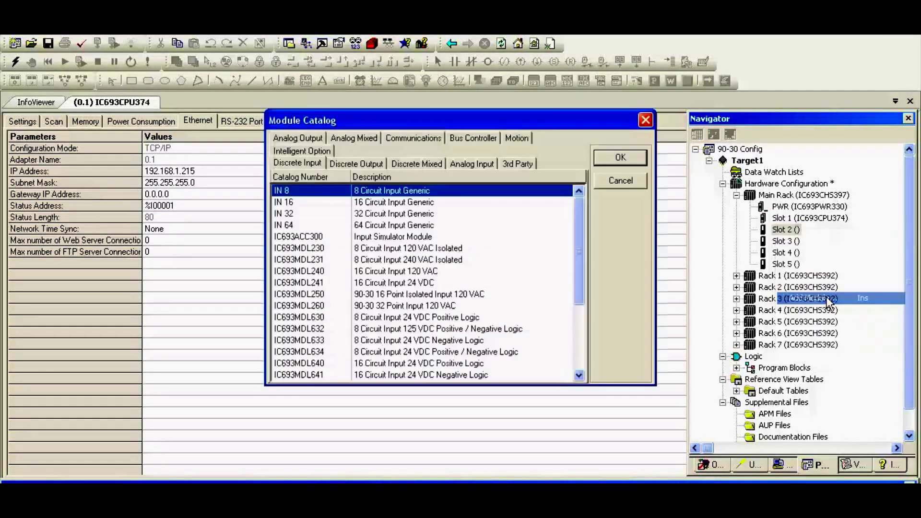
pyautogui.click(430, 139)
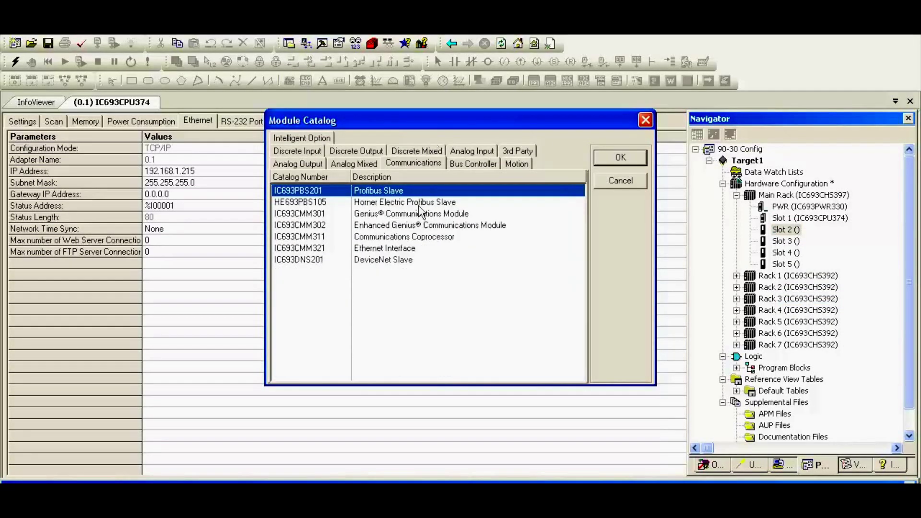
pyautogui.click(307, 248)
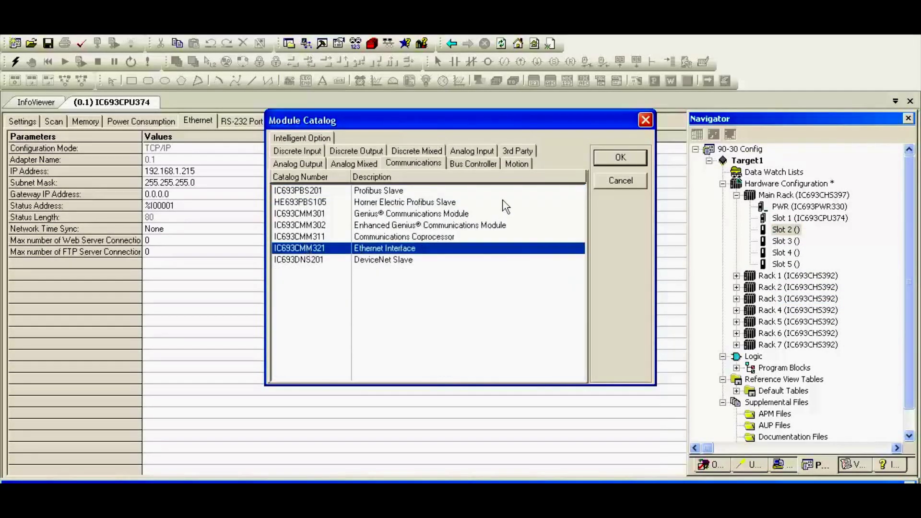
pyautogui.click(620, 157)
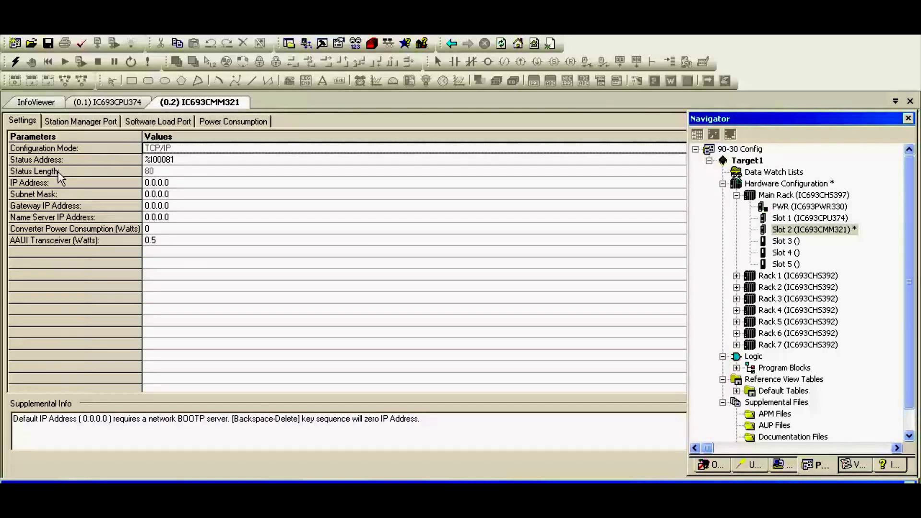
# Set the IP address of the slot 2 Ethernet module to 192.168.1.217.
pyautogui.doubleClick(167, 183)
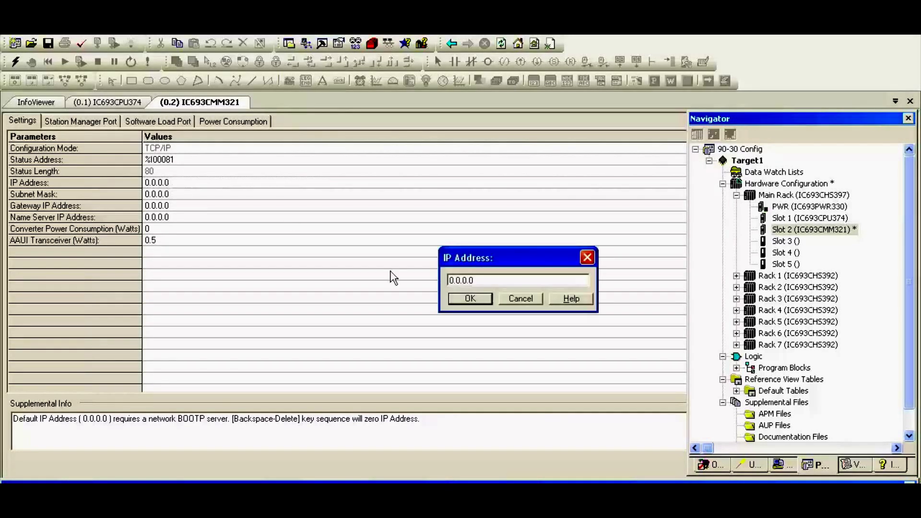
pyautogui.hotkey('shift', 'Home')
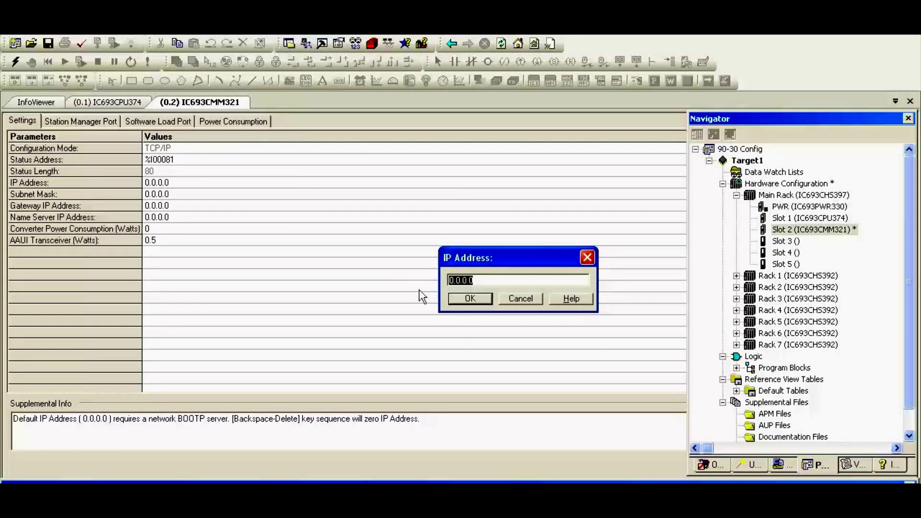
pyautogui.write('192.168.1.217')
pyautogui.click(462, 300)
# Set the subnet mask of the slot 2 Ethernet module to 255.255.255.0.
pyautogui.press('Down')
pyautogui.press('Return')
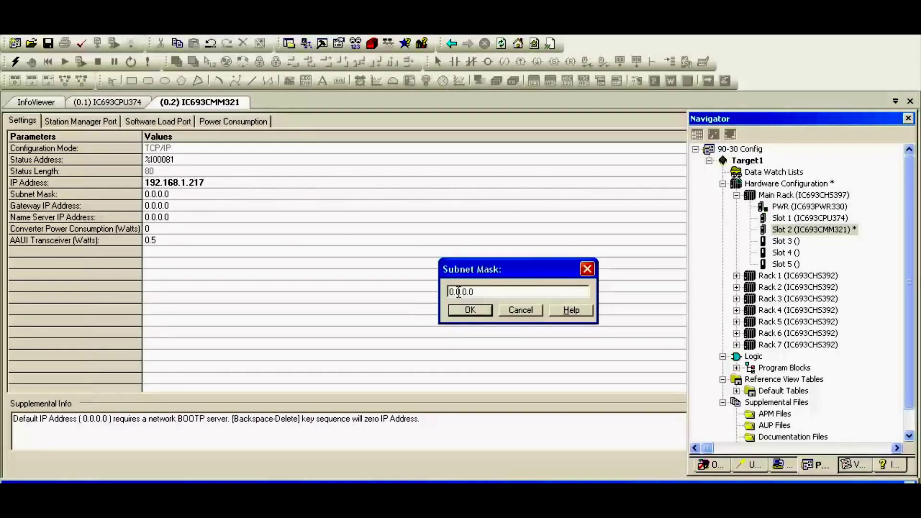
pyautogui.moveTo(464, 292); pyautogui.dragTo(419, 301)
pyautogui.write('255.255.25')
pyautogui.press('BackSpace')
pyautogui.write('55')
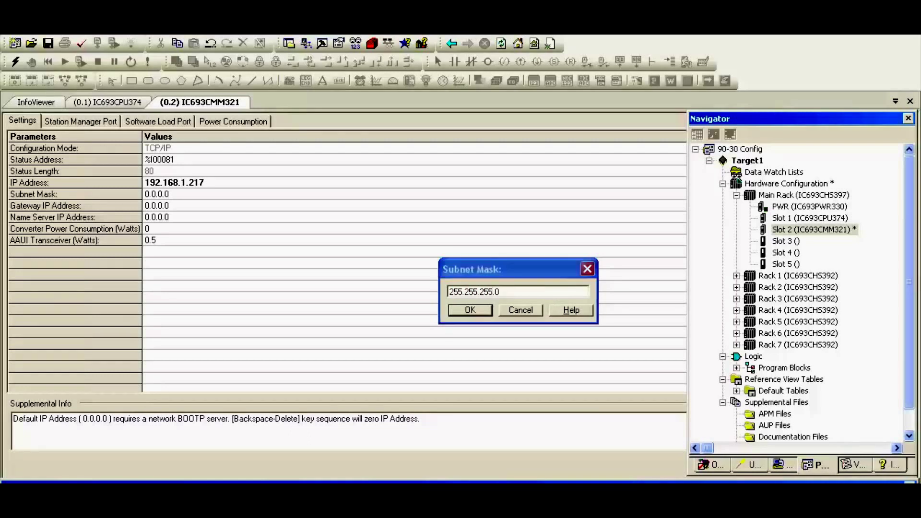
pyautogui.press('Return')
pyautogui.click(439, 286)
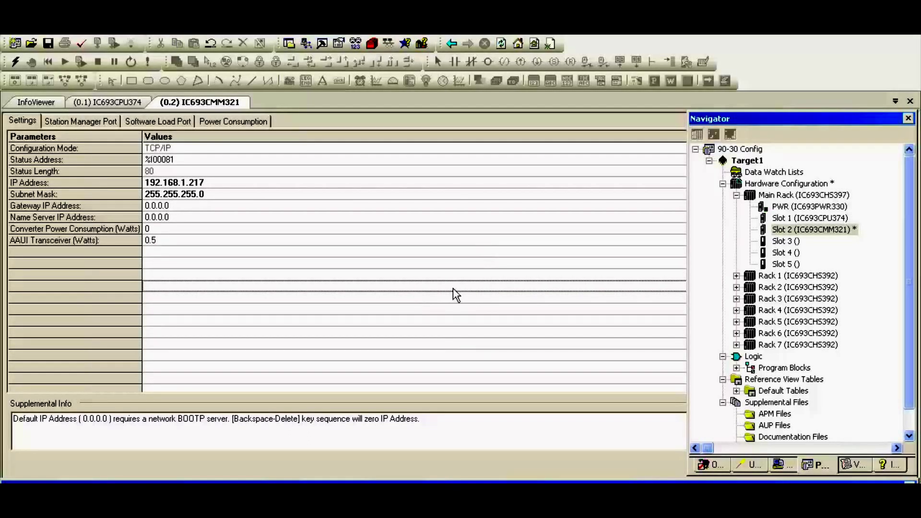
# Add the IC693ALG220 4 Circuit Input Analog Voltage module to slot 3 of the Main Rack.
pyautogui.click(795, 241)
pyautogui.rightClick(796, 242)
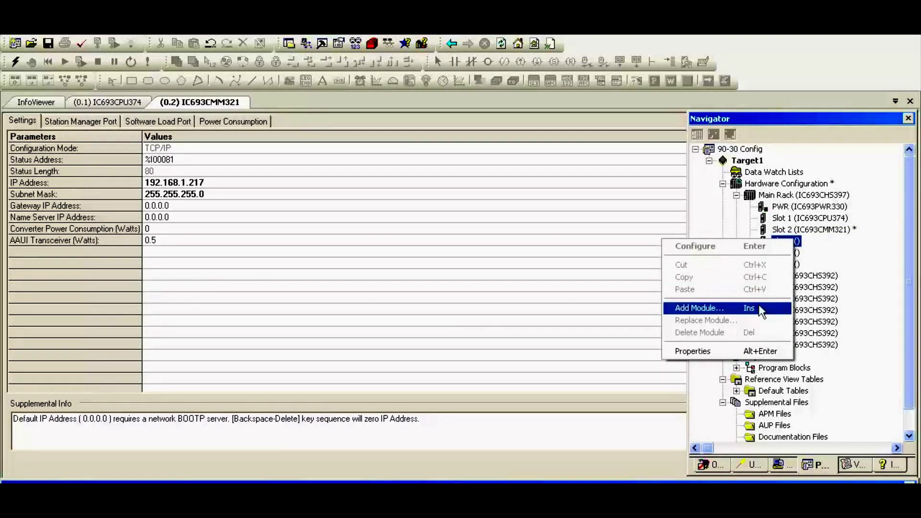
pyautogui.click(758, 306)
pyautogui.click(471, 164)
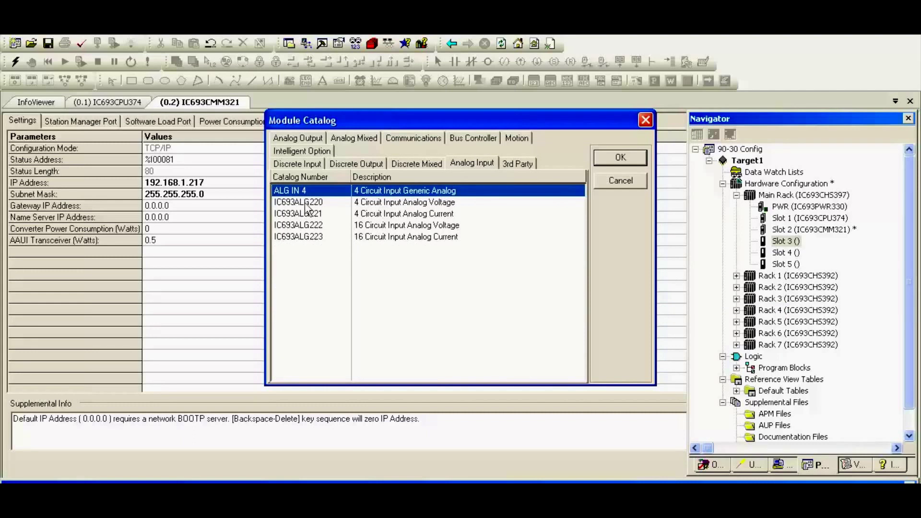
pyautogui.click(338, 203)
pyautogui.click(617, 161)
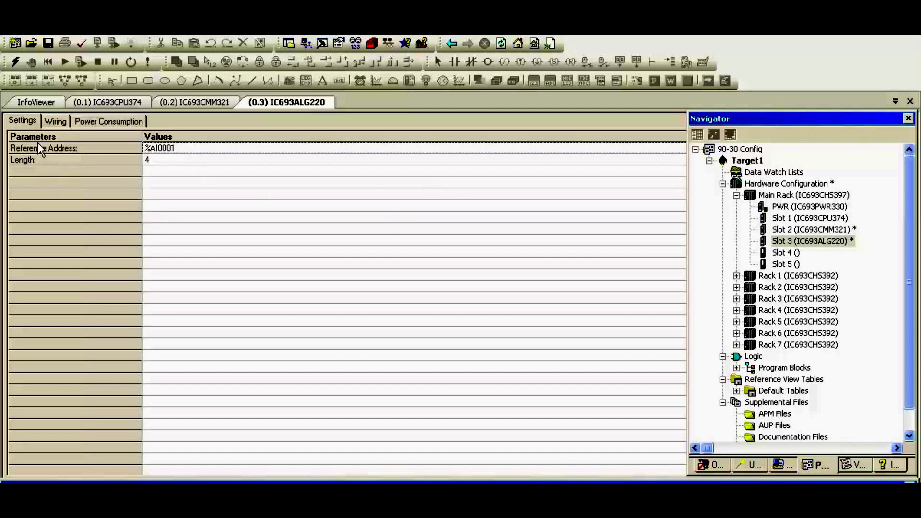
pyautogui.click(153, 161)
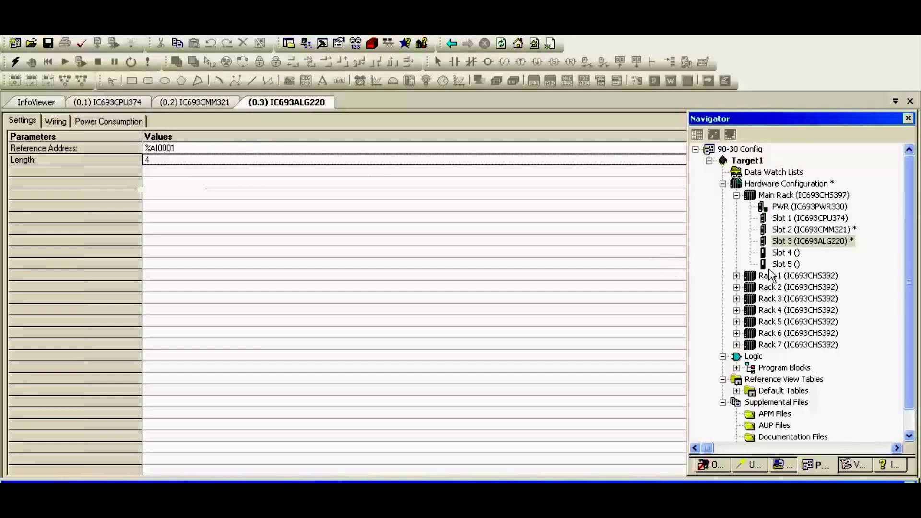
# Add the IC693MDL940 16 Circuit Output Relay 2A discrete output module to slot 4 of the Main Rack.
pyautogui.rightClick(780, 253)
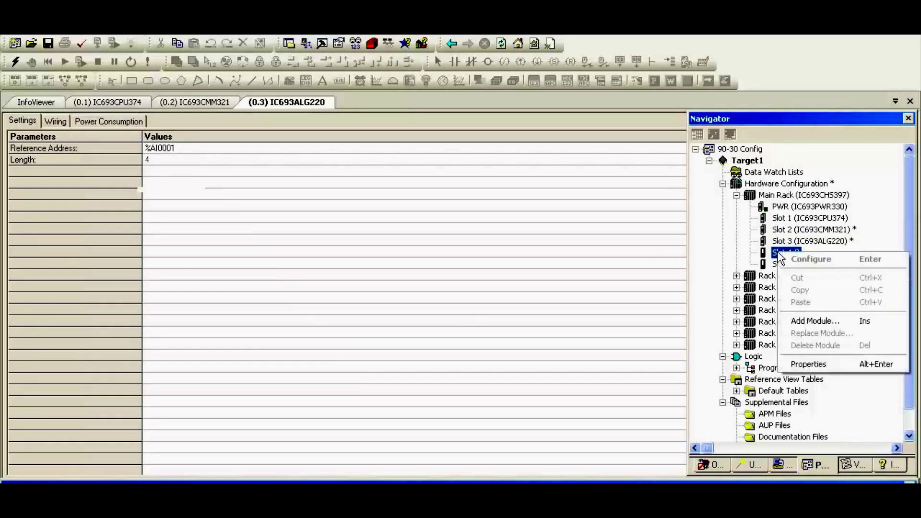
pyautogui.click(813, 320)
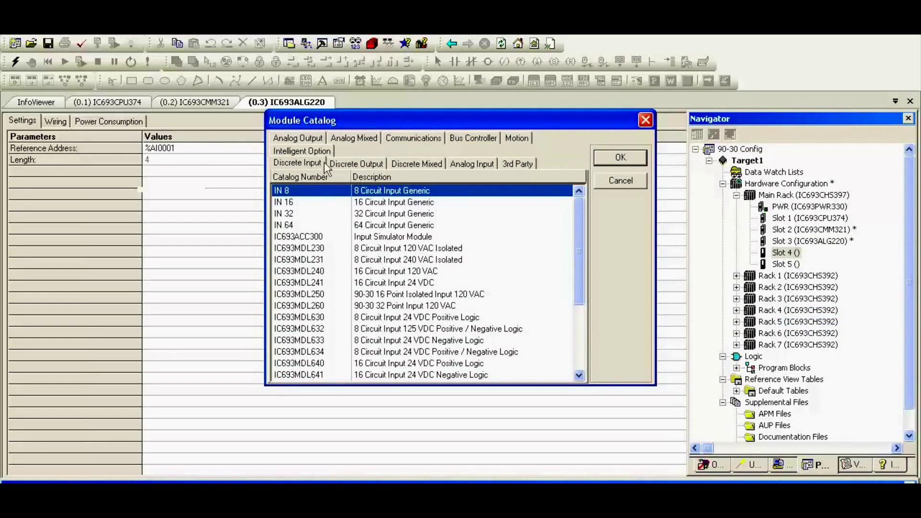
pyautogui.click(353, 163)
pyautogui.scroll(-6, 447, 297)
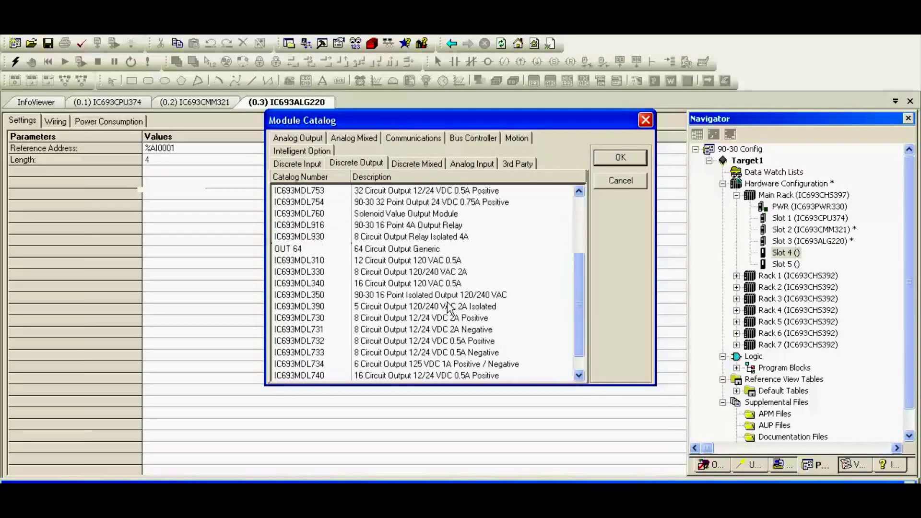
pyautogui.scroll(3, 447, 297)
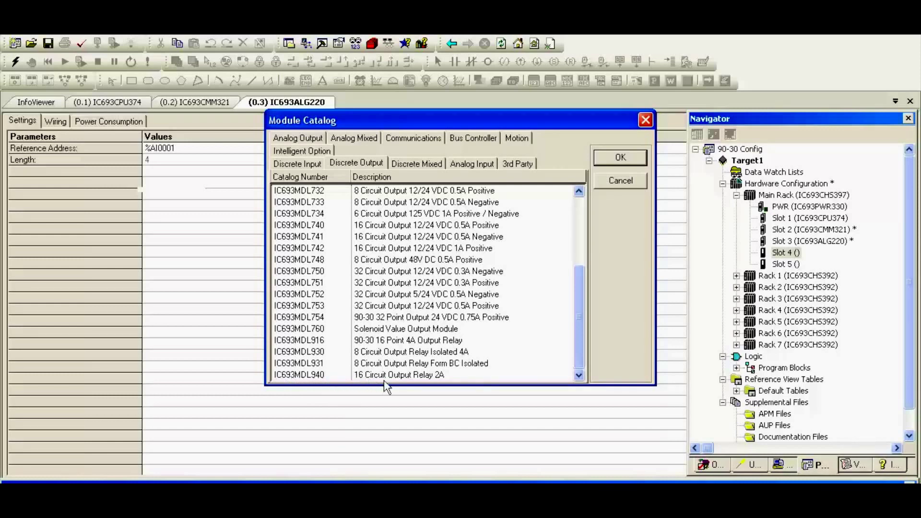
pyautogui.click(431, 375)
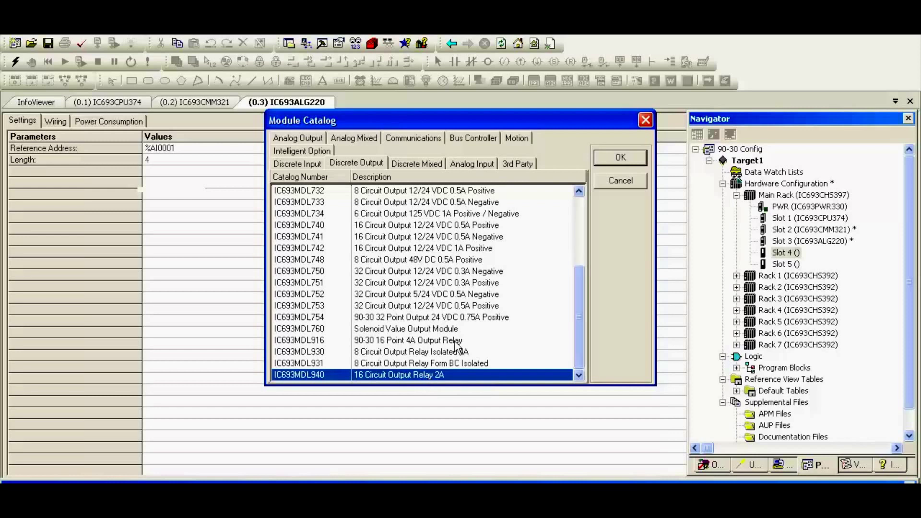
pyautogui.click(621, 158)
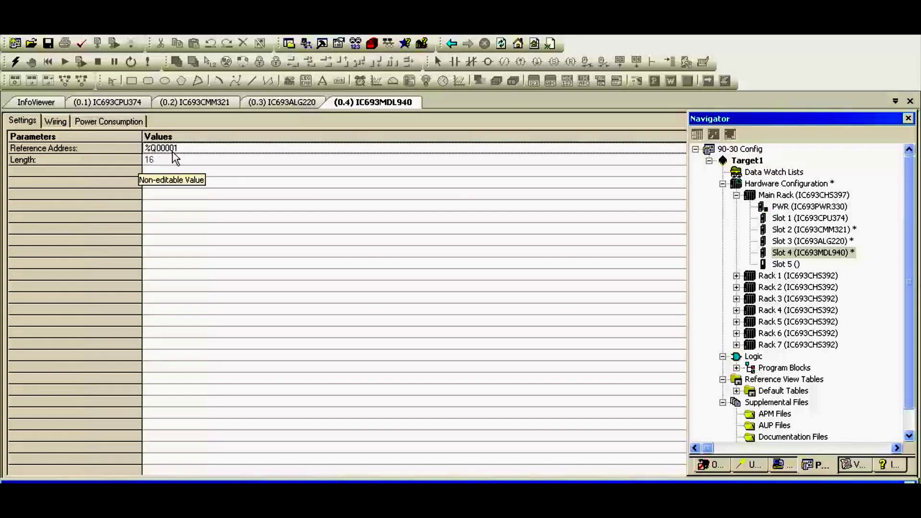
# Add the IC693MDL645 16 Circuit Input 24 VDC Positive / Negative Logic discrete input module to slot 5 of the Main Rack.
pyautogui.rightClick(793, 263)
pyautogui.click(753, 330)
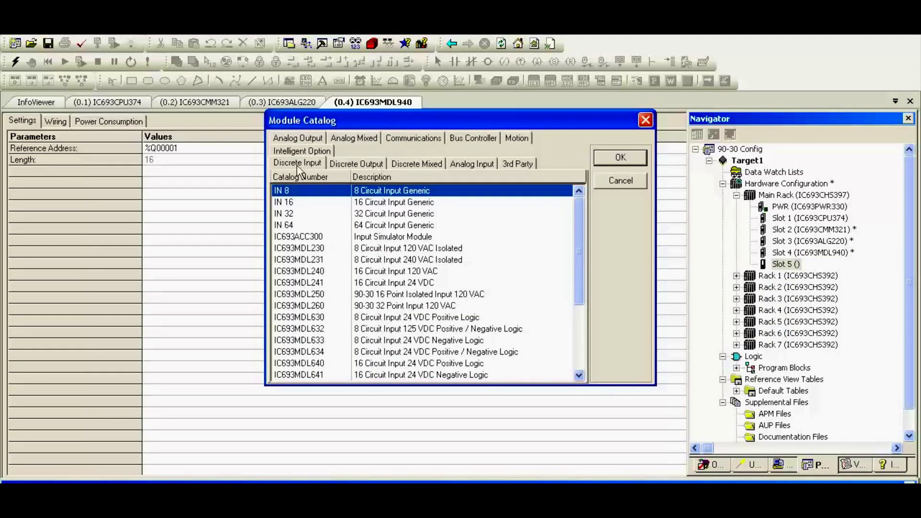
pyautogui.scroll(-4, 344, 255)
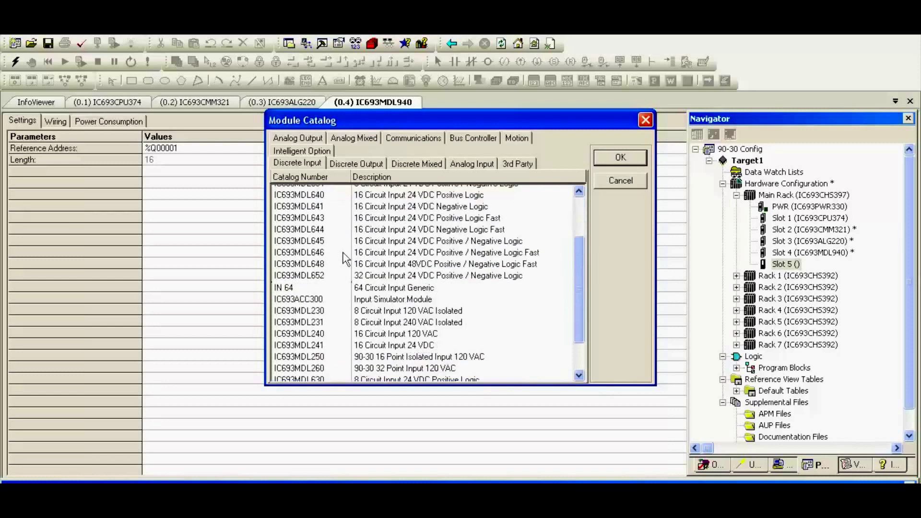
pyautogui.scroll(-1, 343, 253)
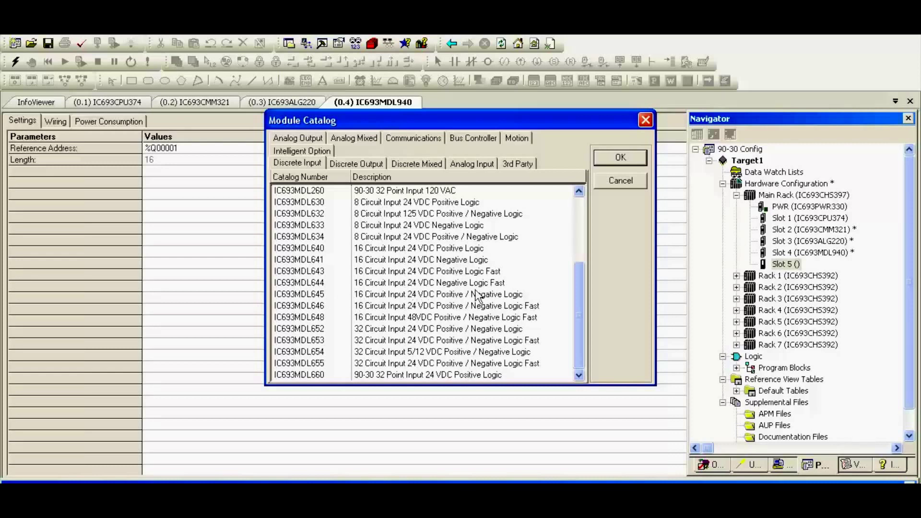
pyautogui.click(361, 297)
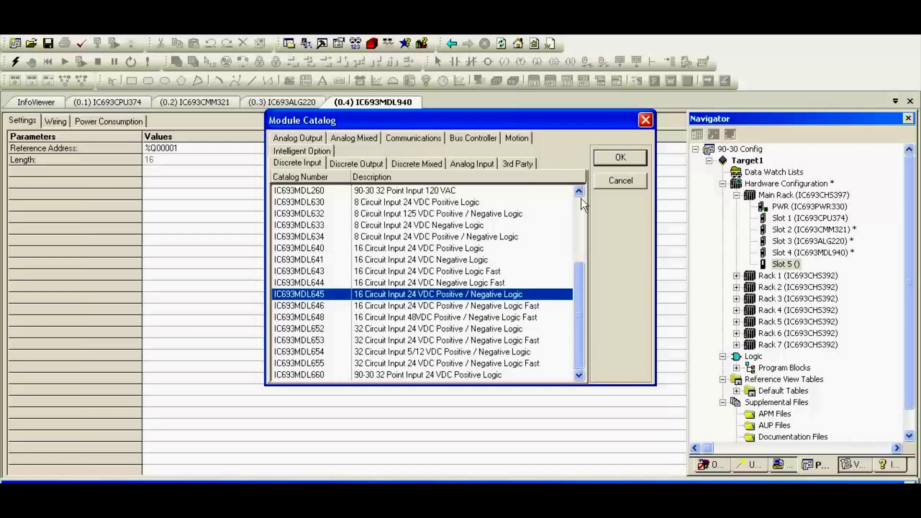
pyautogui.click(619, 158)
pyautogui.click(582, 203)
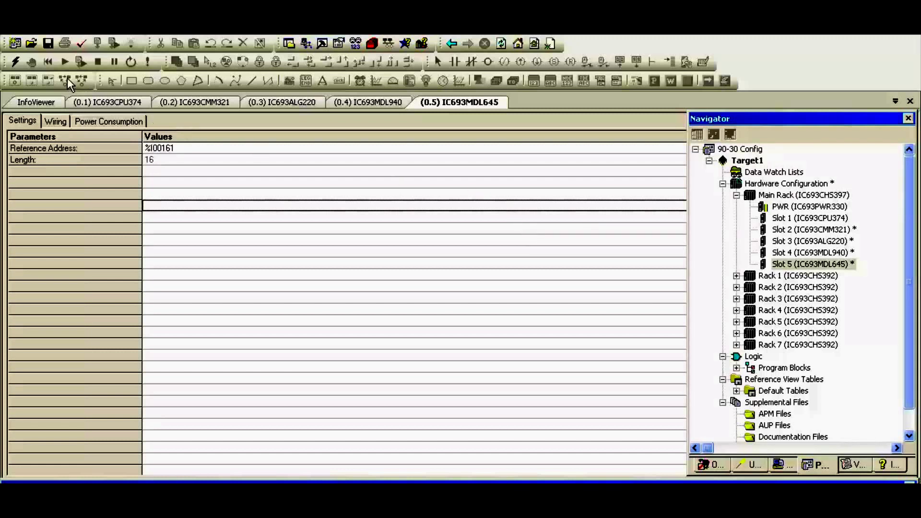
pyautogui.click(15, 64)
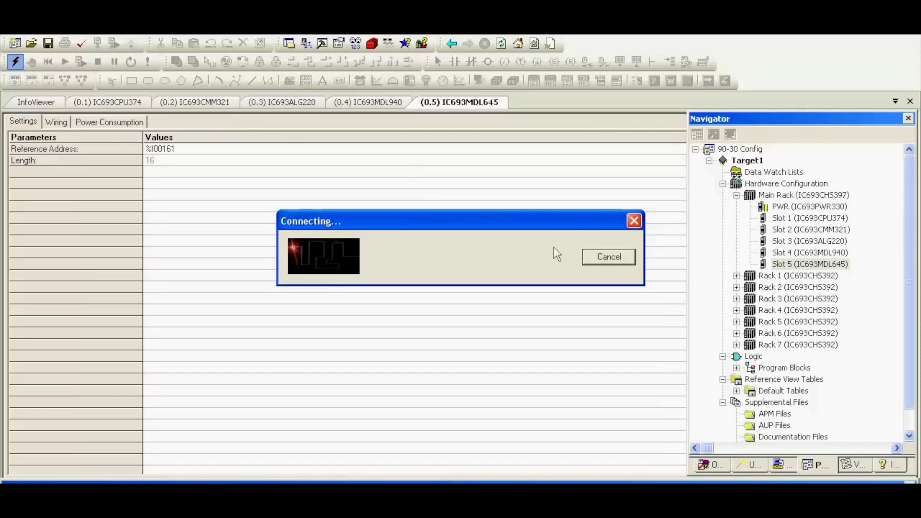
pyautogui.click(606, 258)
pyautogui.click(481, 272)
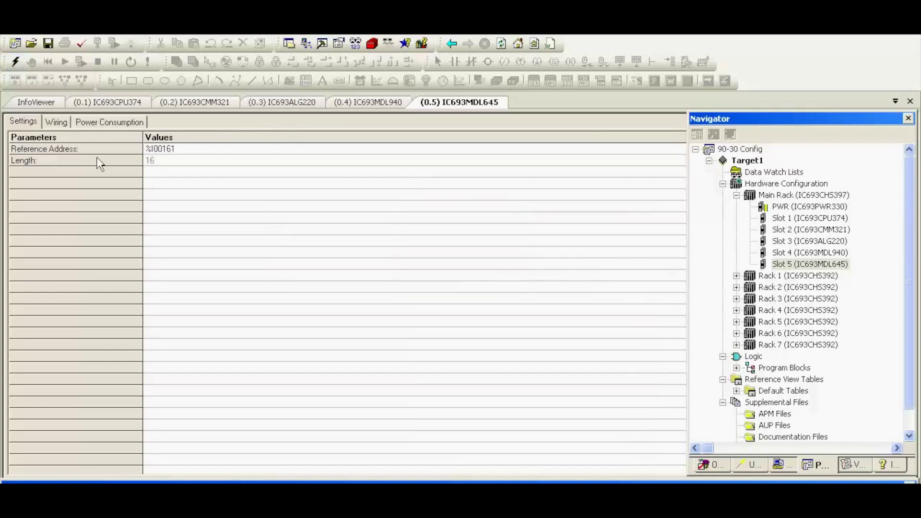
# Go online with the Target1 controller and toggle its online mode out of Monitor Mode.
pyautogui.click(14, 62)
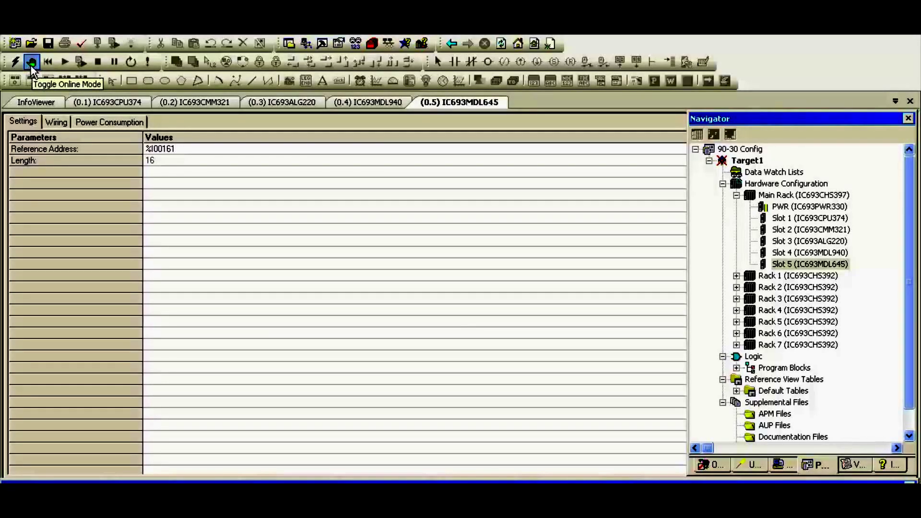
pyautogui.click(31, 63)
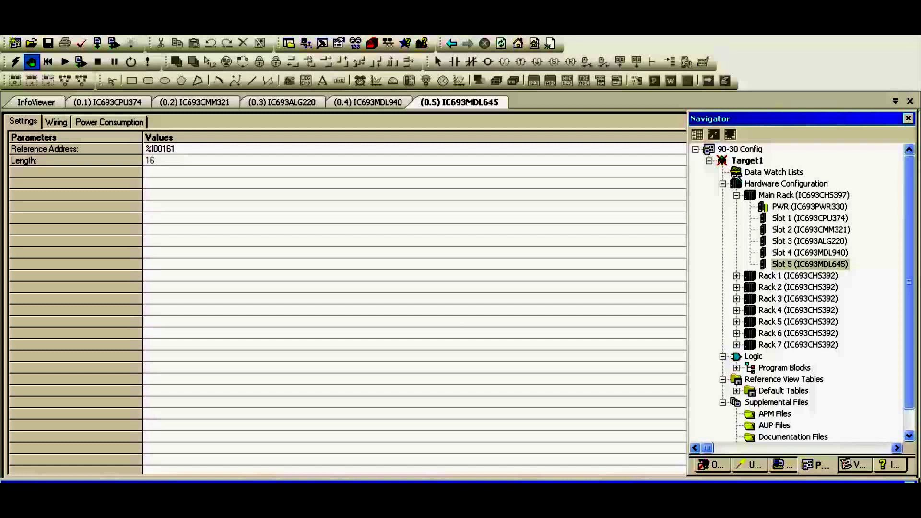
# Clear the Controller Fault Table and the IO Fault Table on the controller.
pyautogui.hotkey('alt', 't')
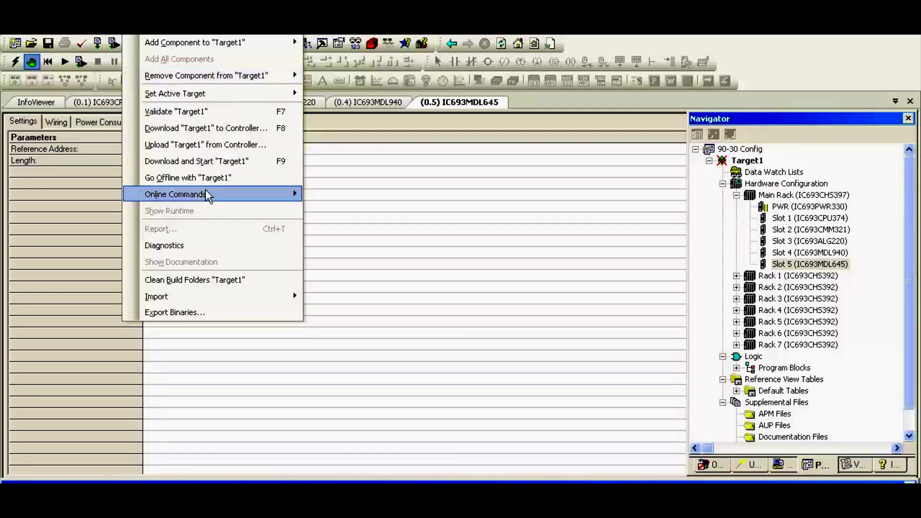
pyautogui.moveTo(208, 194)
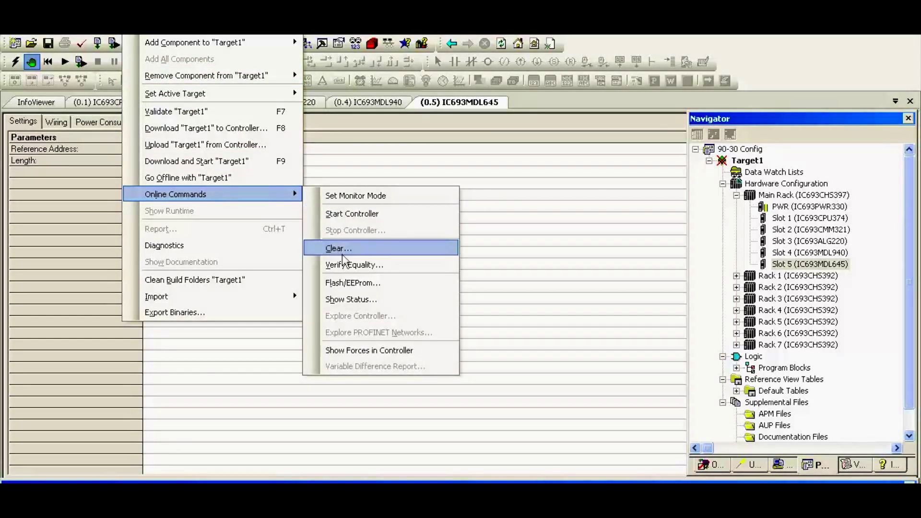
pyautogui.click(343, 254)
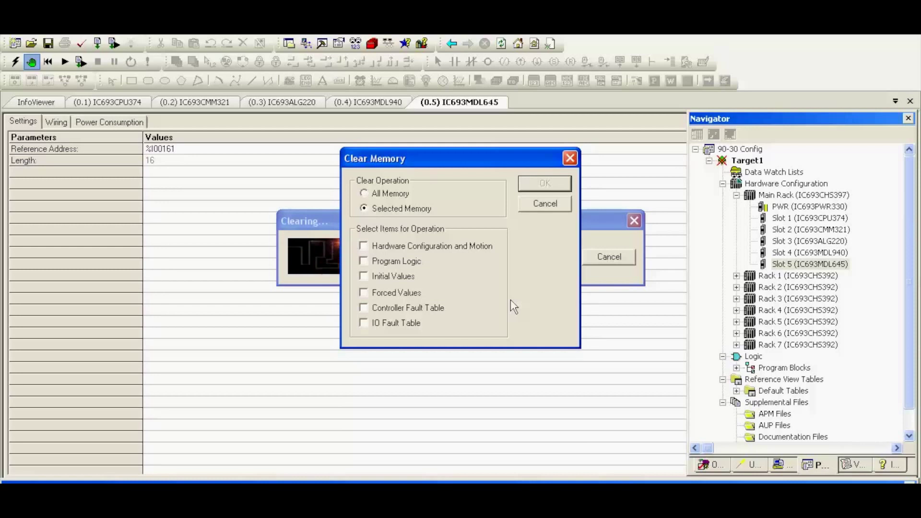
pyautogui.click(371, 306)
pyautogui.click(364, 323)
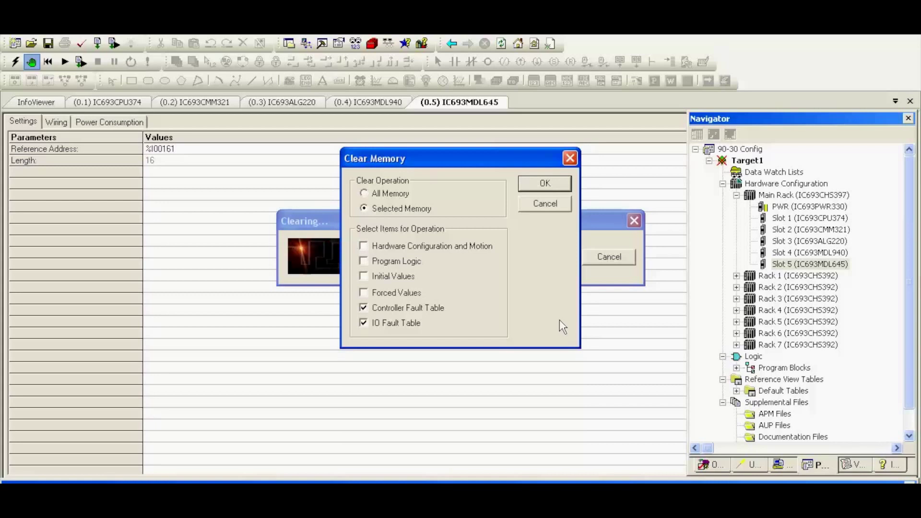
pyautogui.click(555, 187)
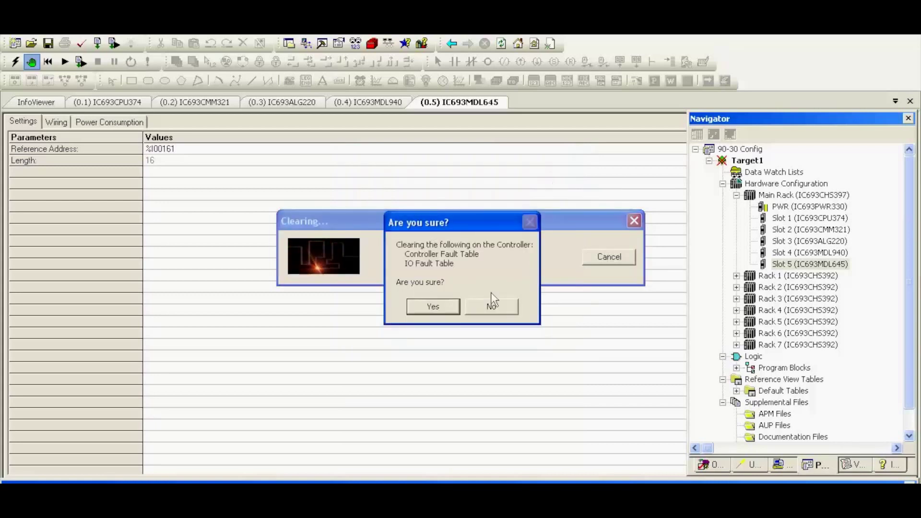
pyautogui.click(434, 307)
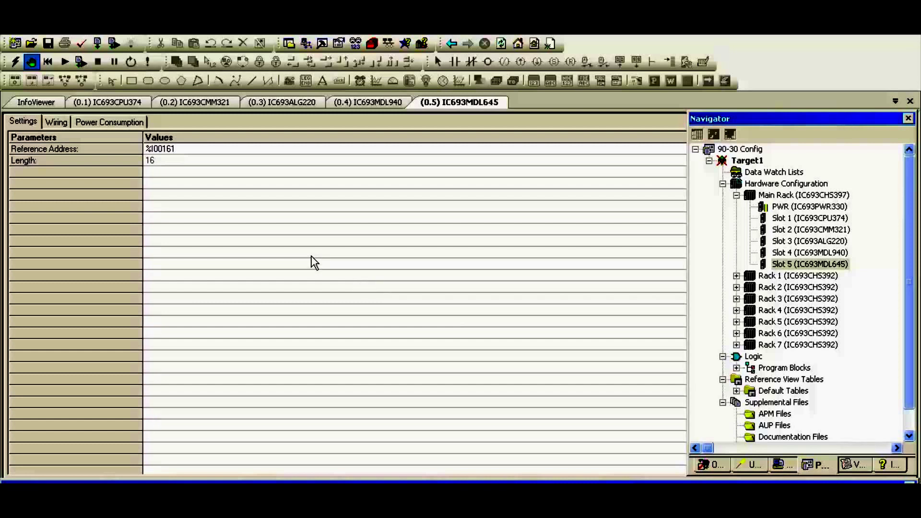
# Download the hardware configuration and logic to the controller, overwriting its logic and target name, and start it with outputs enabled.
pyautogui.click(85, 62)
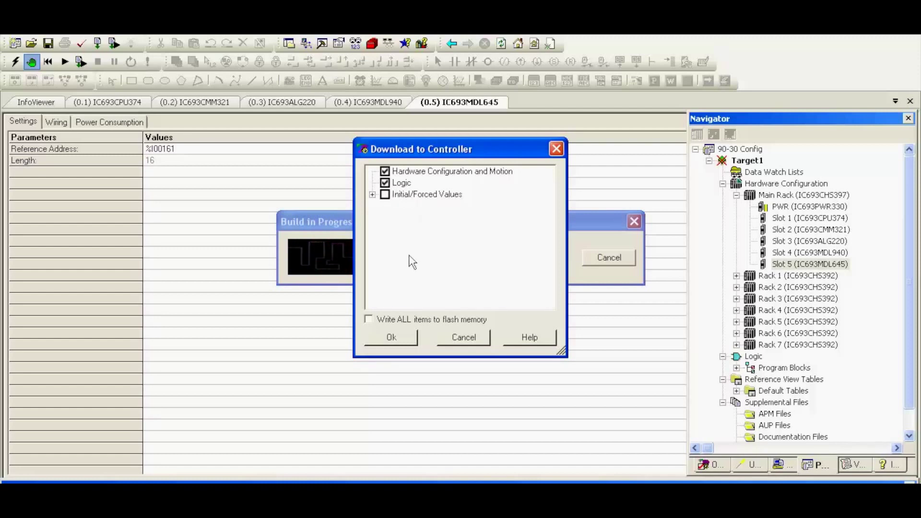
pyautogui.click(391, 338)
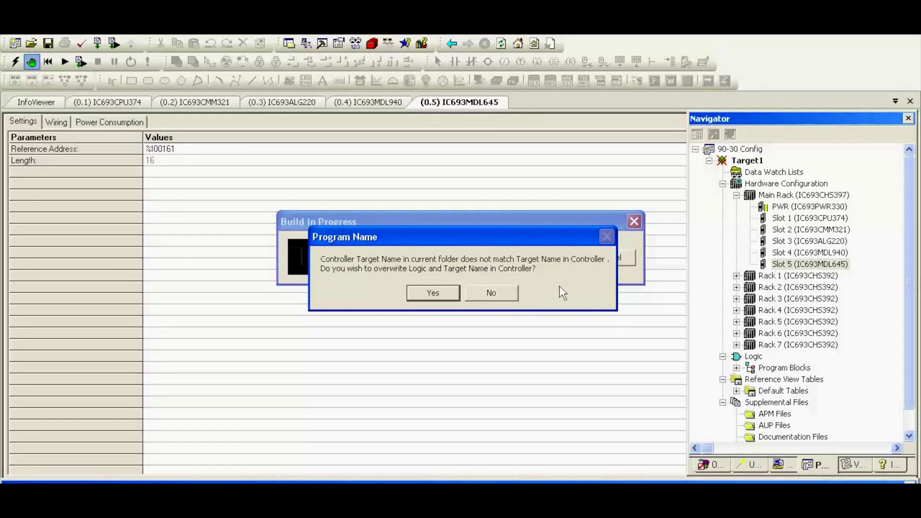
pyautogui.click(433, 293)
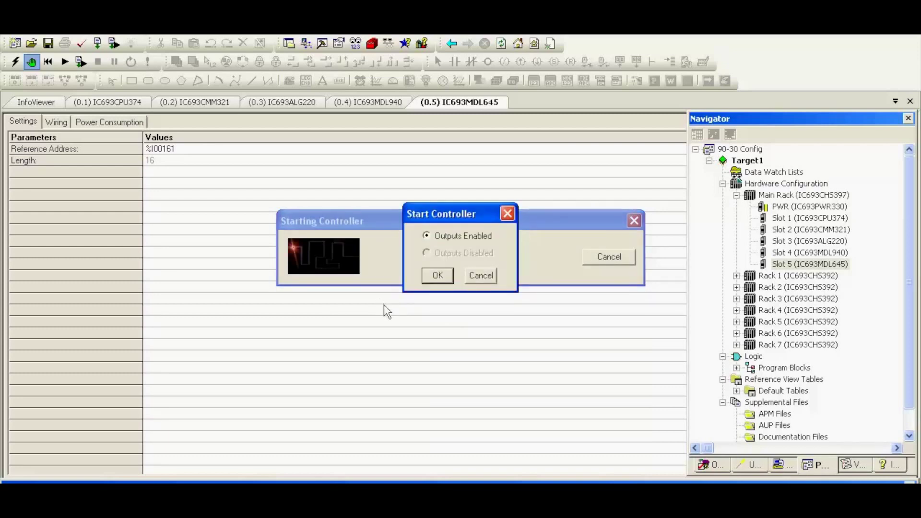
pyautogui.click(436, 276)
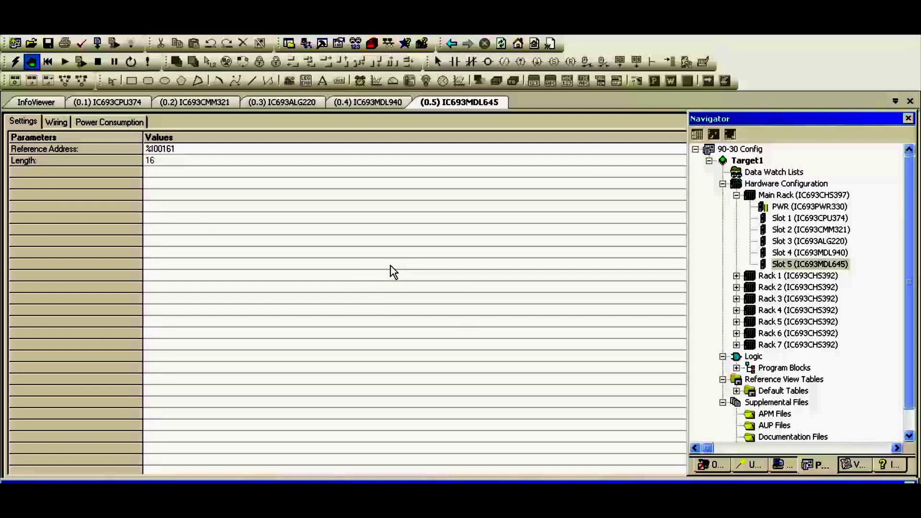
# Review the IP address settings of the slot 2 Ethernet module and the slot 1 CPU without changing them.
pyautogui.click(180, 102)
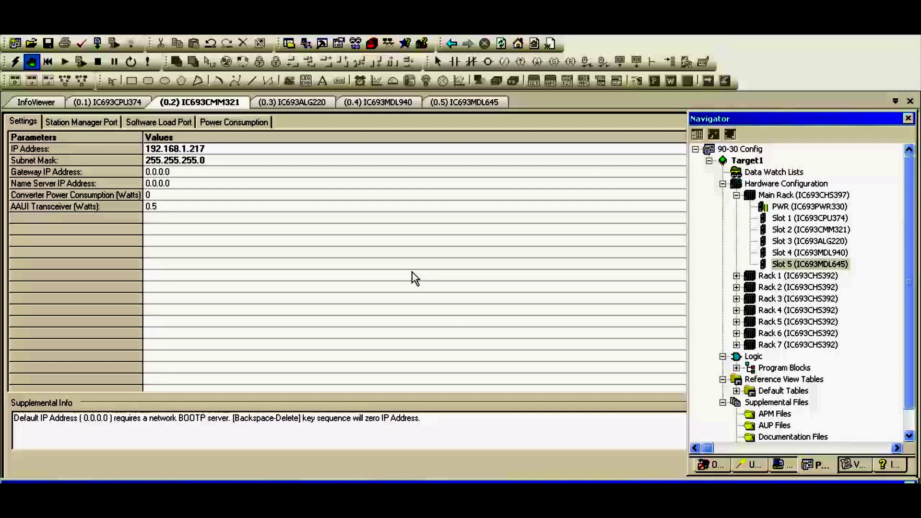
pyautogui.click(114, 103)
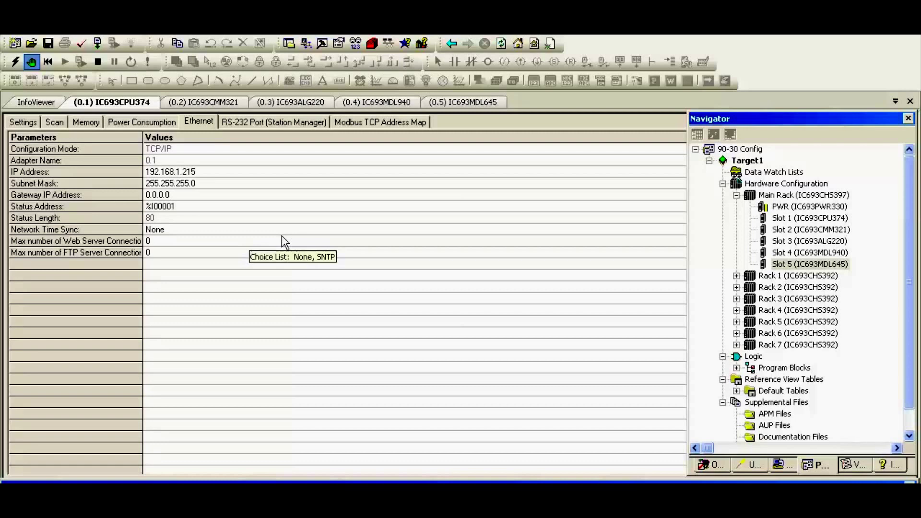
pyautogui.click(191, 172)
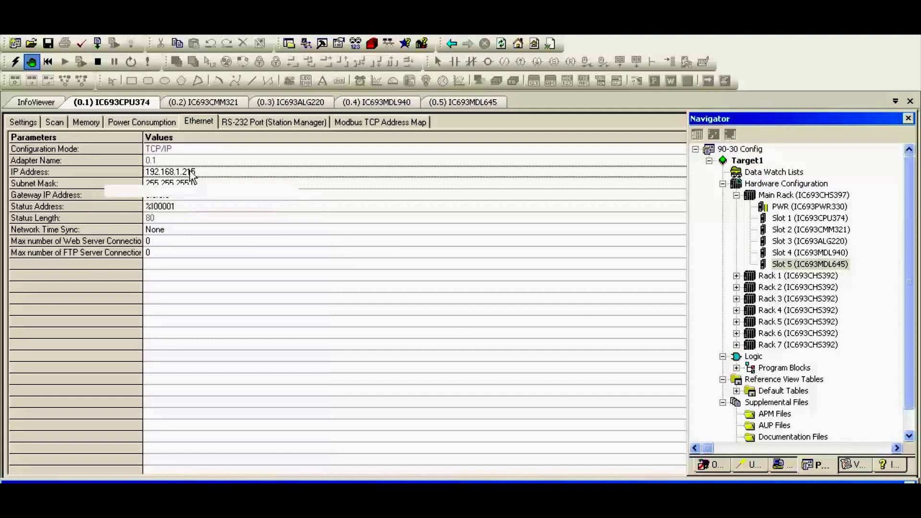
pyautogui.click(191, 173)
pyautogui.doubleClick(468, 270)
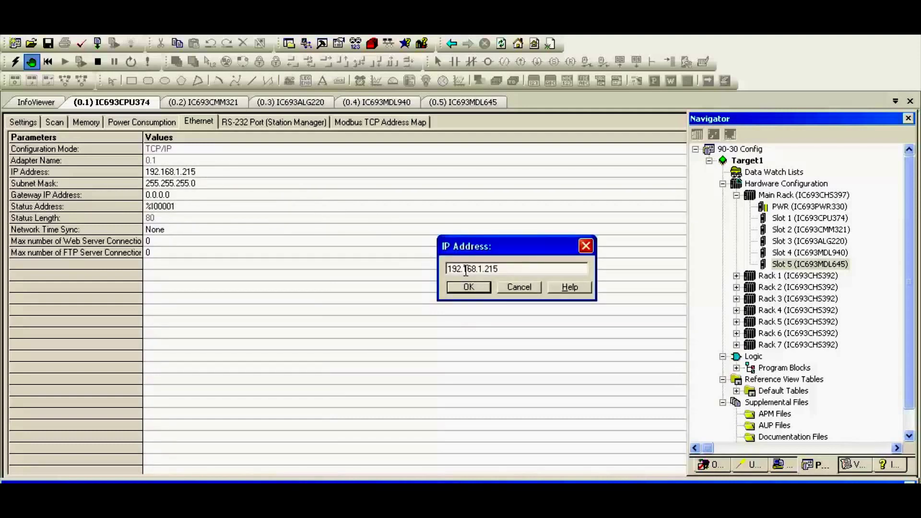
pyautogui.moveTo(503, 269); pyautogui.dragTo(424, 275)
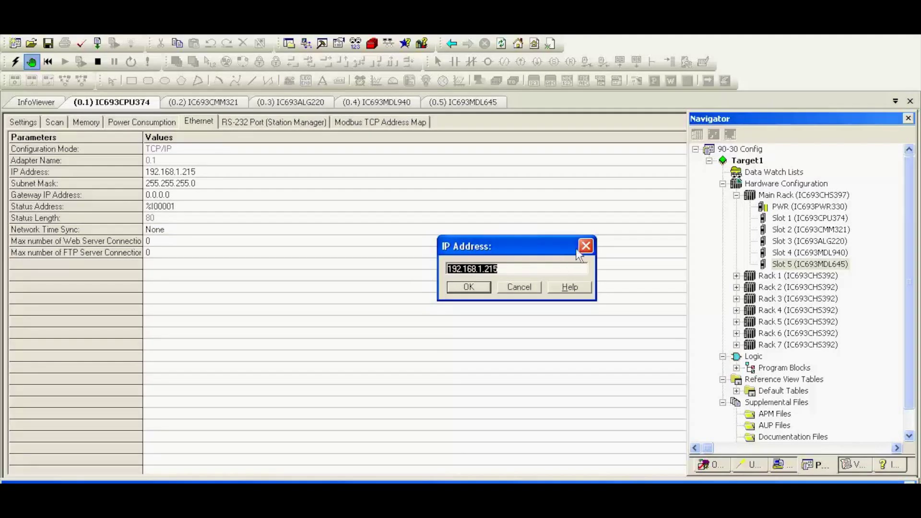
pyautogui.click(584, 246)
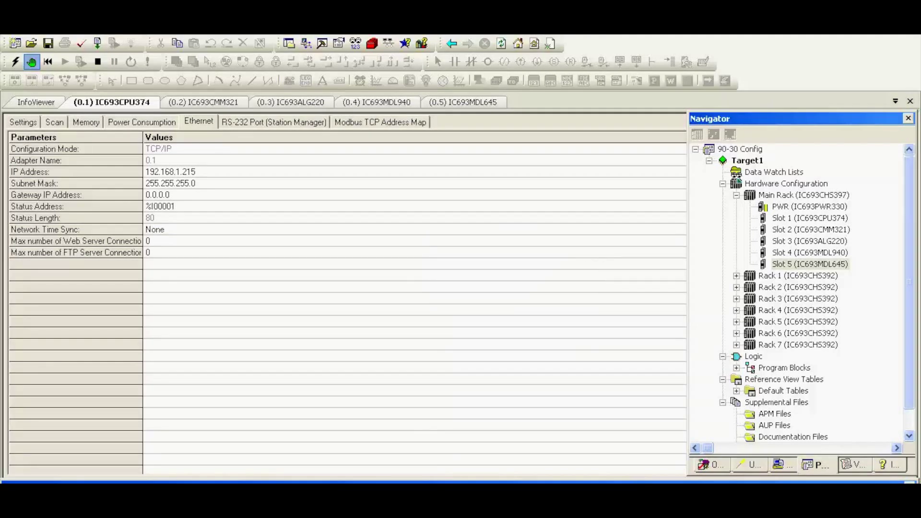
# Switch to the Command Prompt and repeatedly ping the CPU's Ethernet port at 192.168.1.215.
pyautogui.hotkey('alt', 'Tab')
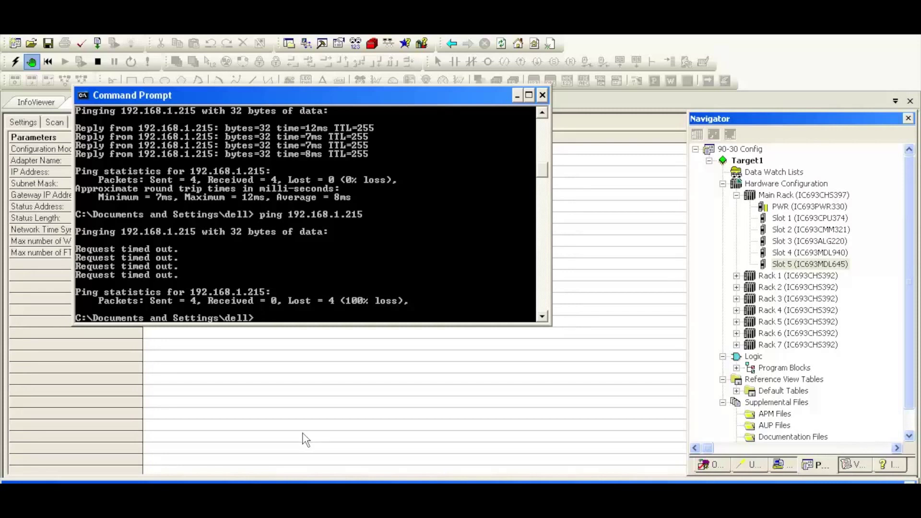
pyautogui.press('Up')
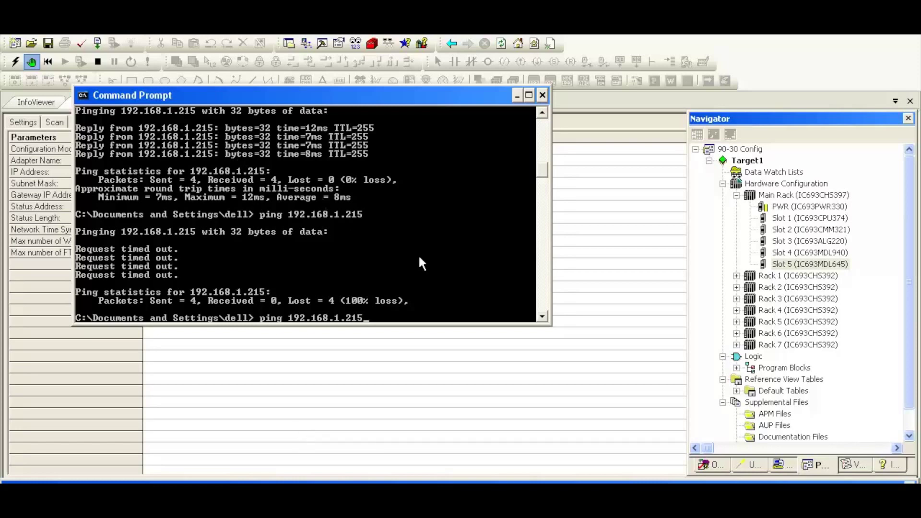
pyautogui.press('Return')
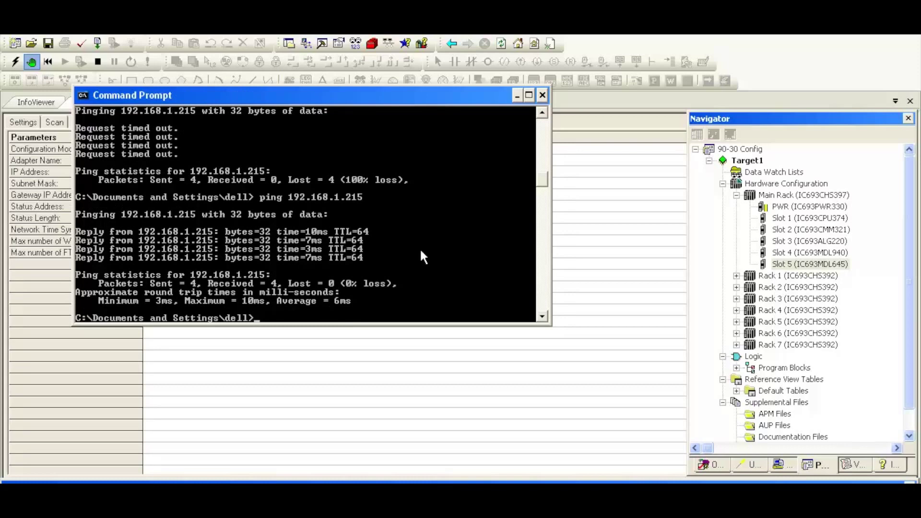
pyautogui.press('Up')
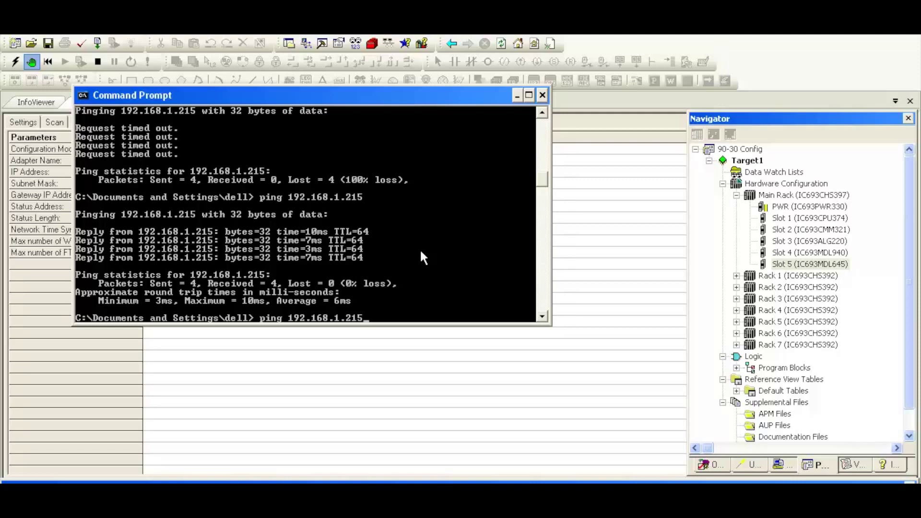
pyautogui.press('Return')
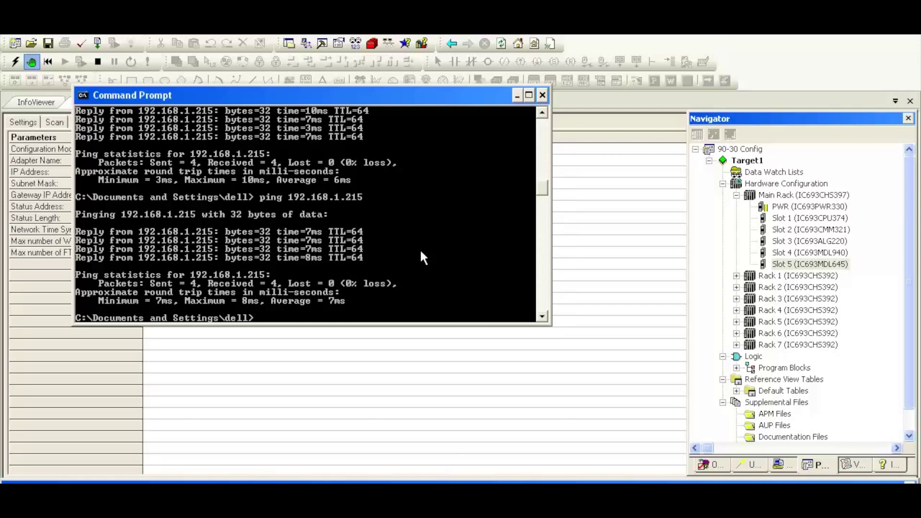
pyautogui.press('Up')
pyautogui.press('Return')
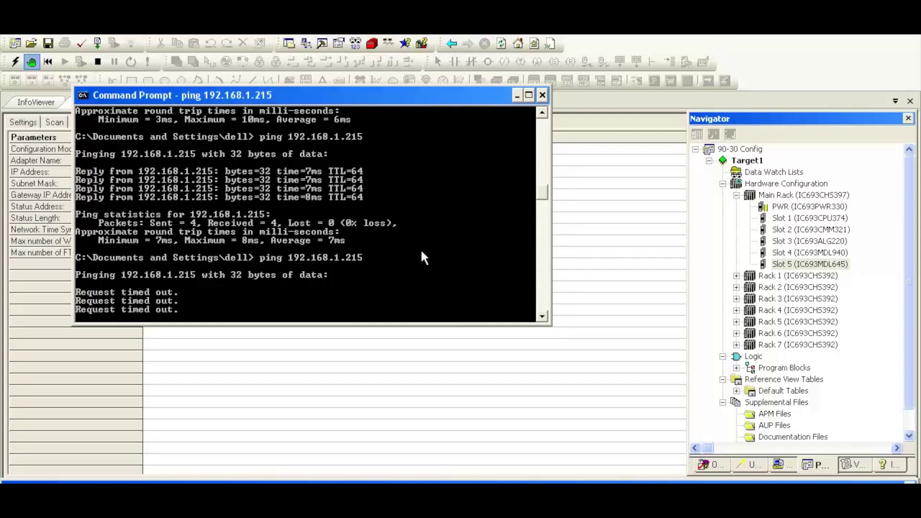
# Ping the slot 2 Ethernet module at 192.168.1.217.
pyautogui.press('Up')
pyautogui.press('BackSpace')
pyautogui.write('7')
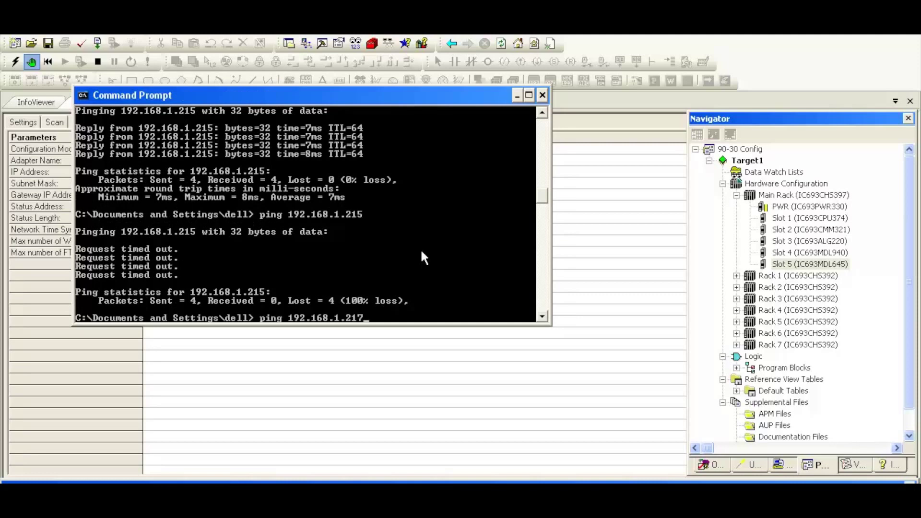